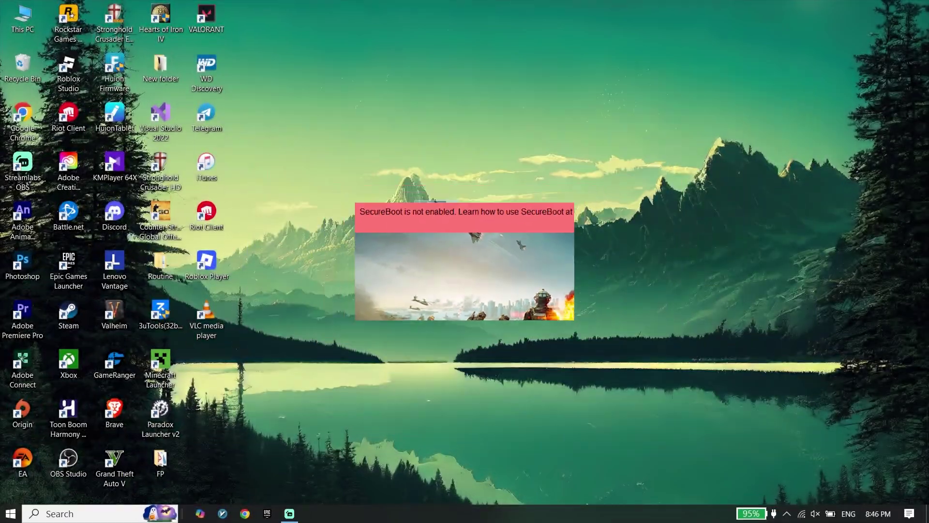
- Launch Windows Settings from taskbar search and go to the Recovery options page
click(60, 513)
click(100, 312)
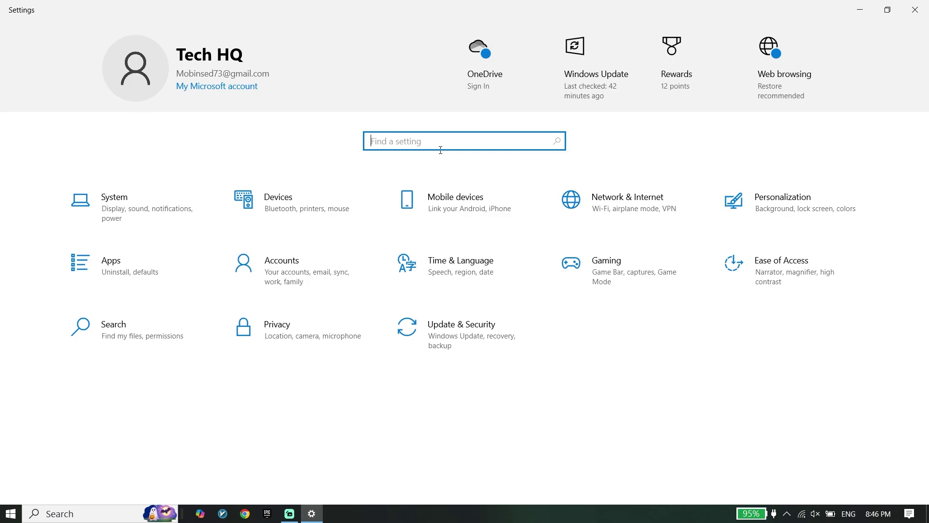
text(re)
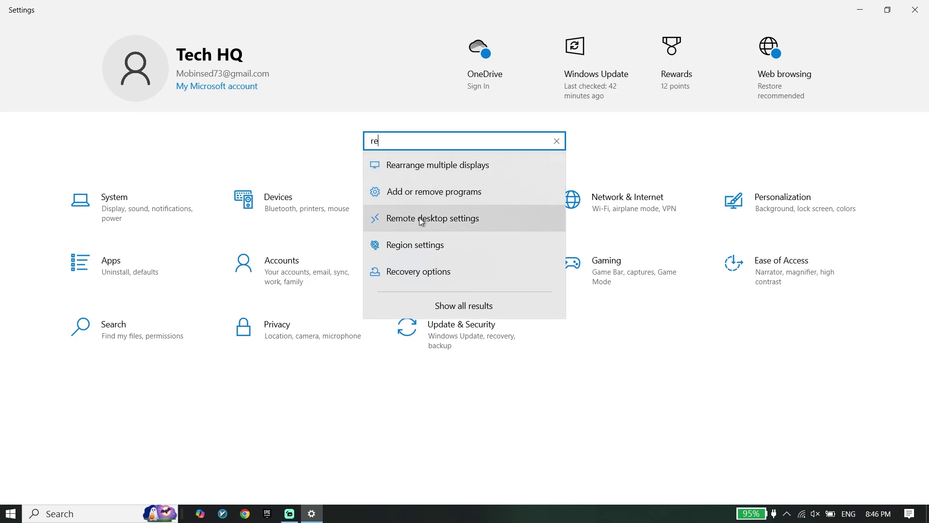
click(419, 274)
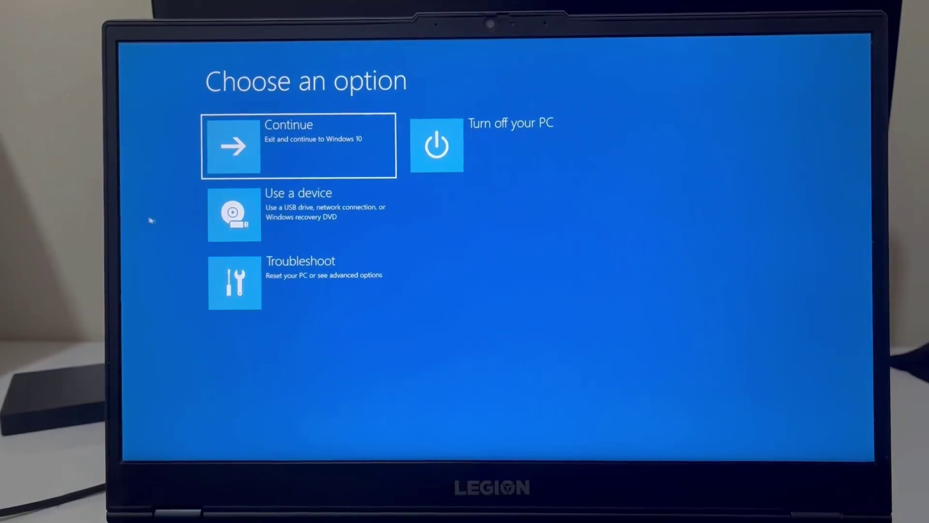
- Go through Troubleshoot and Advanced options to reach UEFI Firmware Settings
click(303, 269)
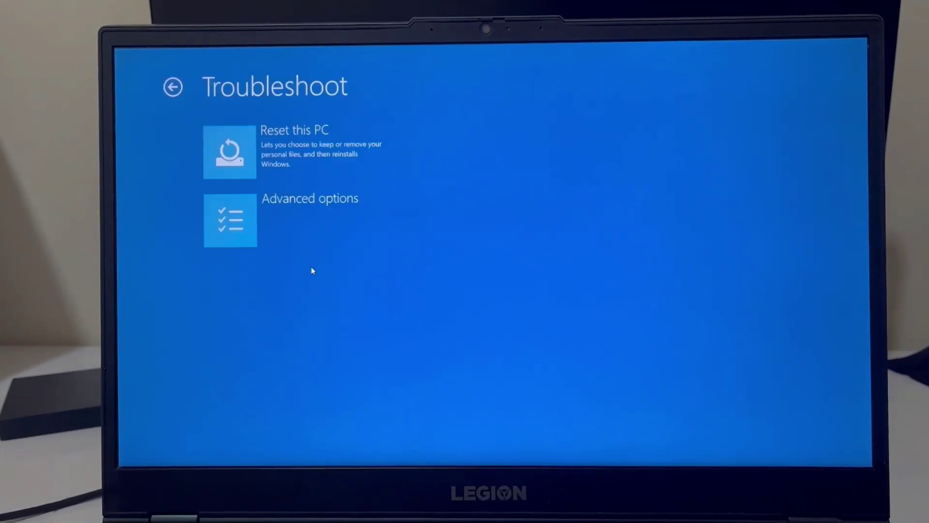
click(272, 237)
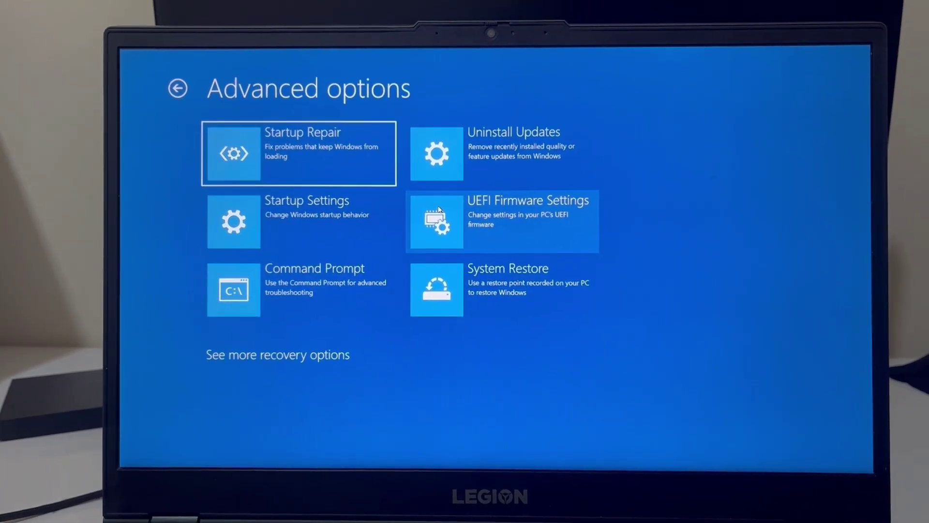
click(451, 215)
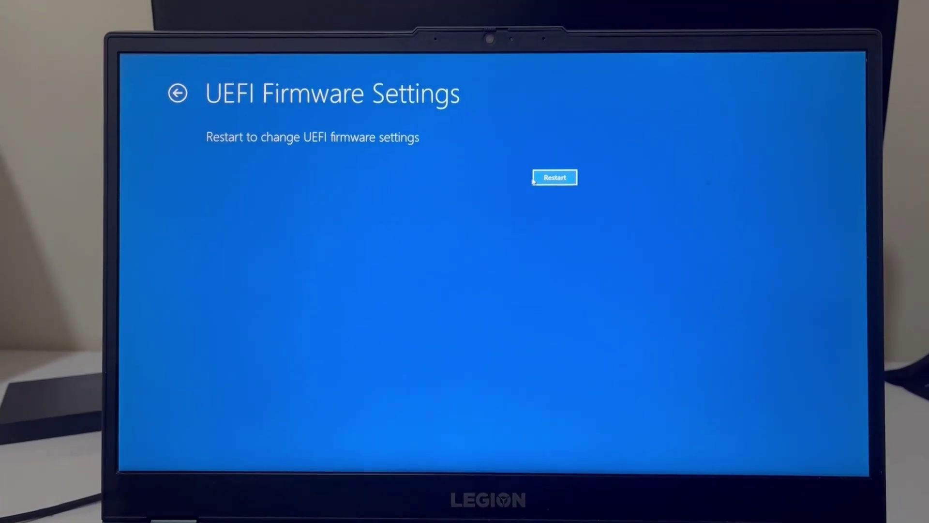
- Restart into the BIOS and set Boot Mode on the Boot page to UEFI
click(559, 179)
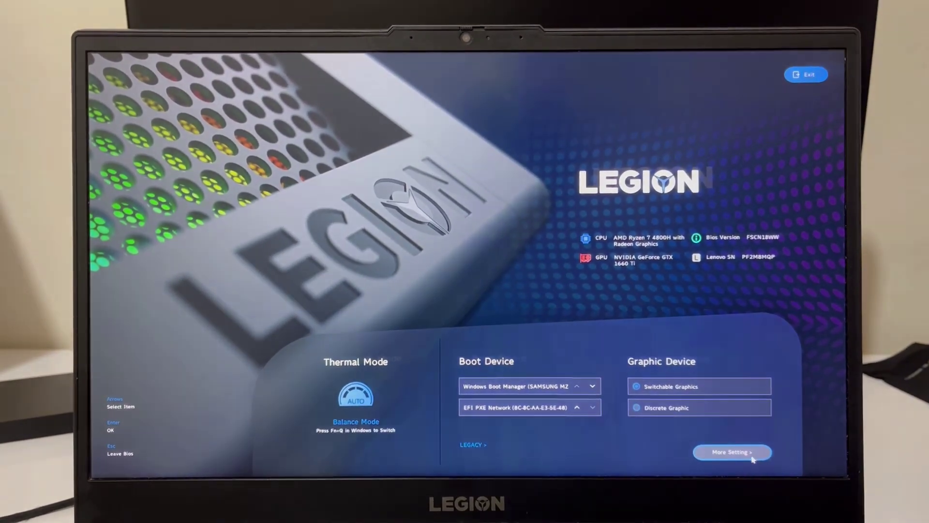
click(731, 451)
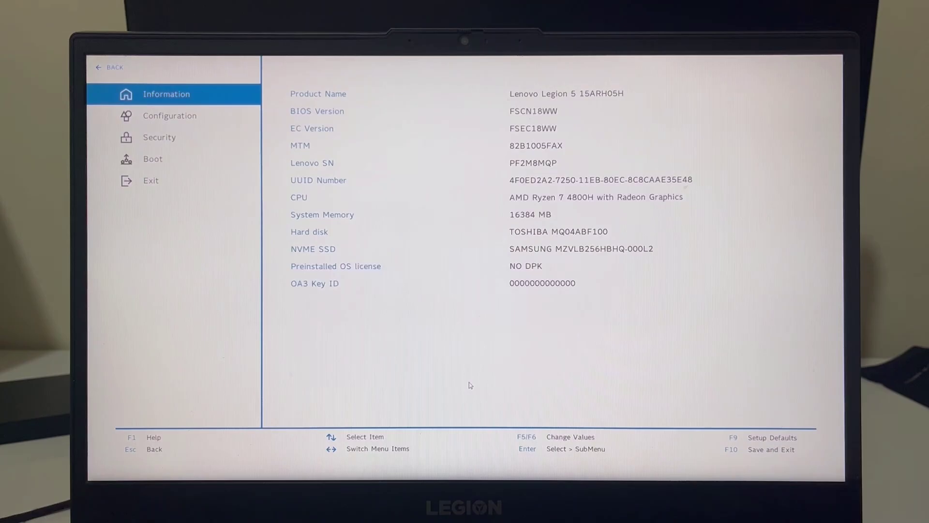
click(149, 157)
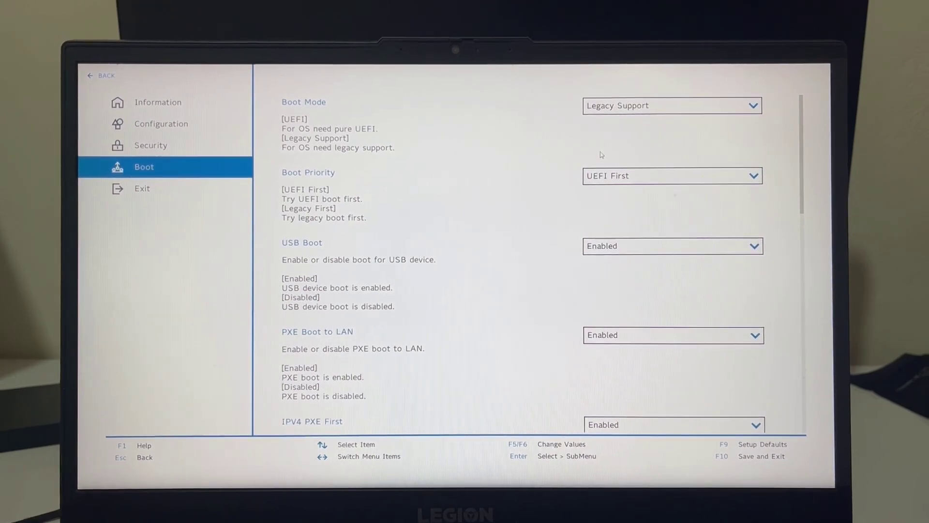
click(607, 108)
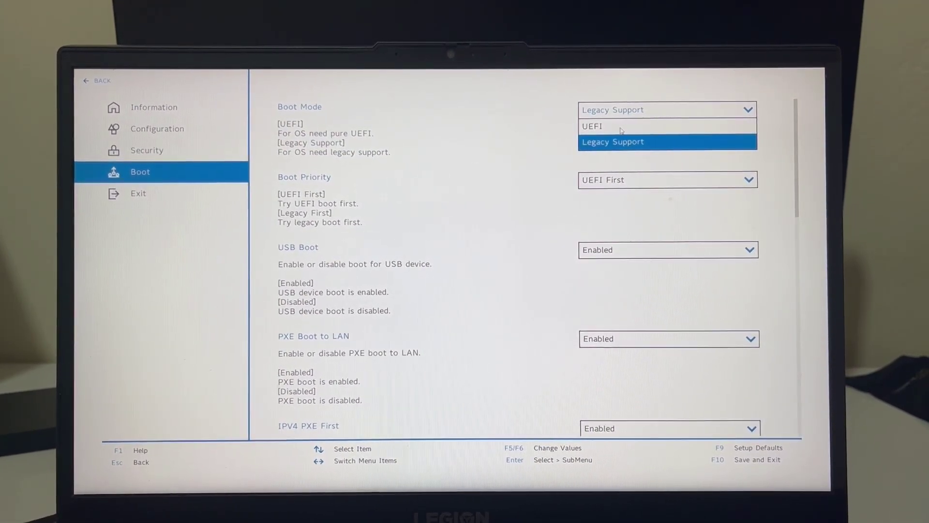
click(619, 126)
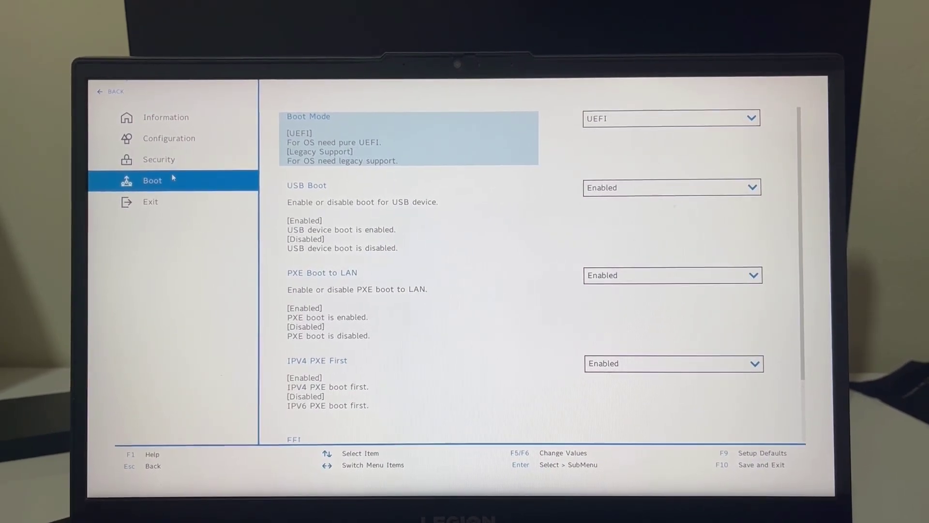
- On the Security page, set the Secure Boot dropdown to Enabled
click(154, 158)
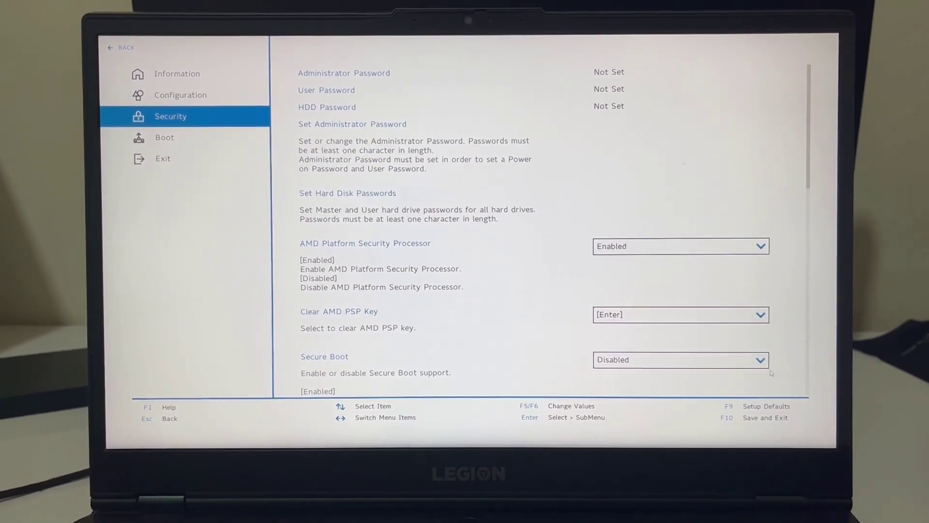
scroll(734, 370, down, 1)
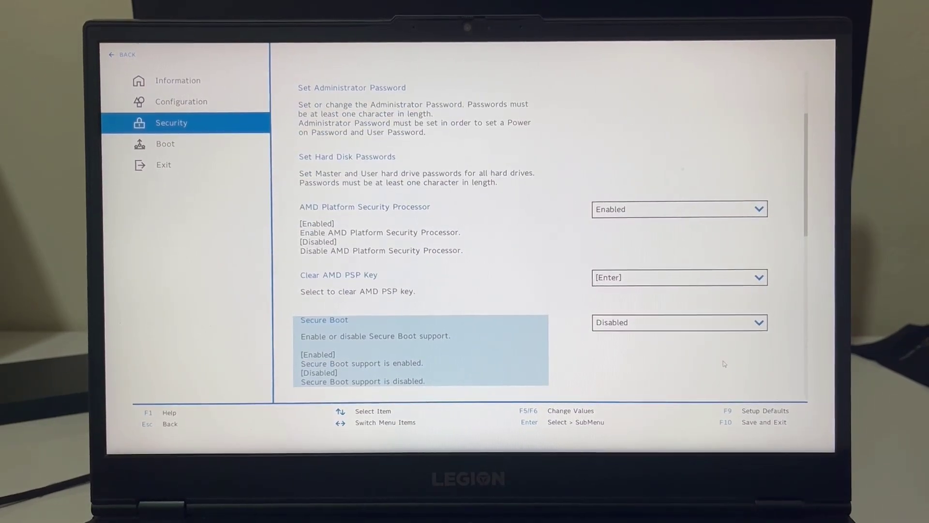
click(695, 321)
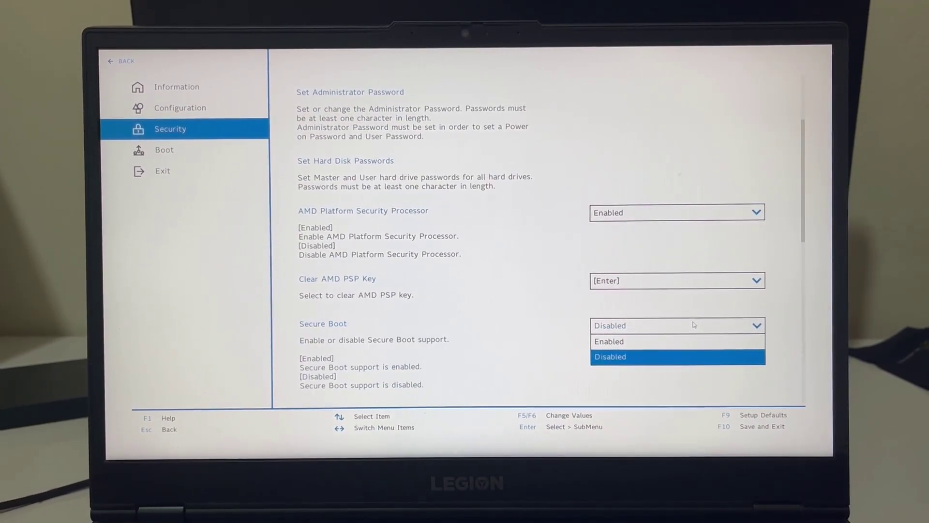
click(711, 345)
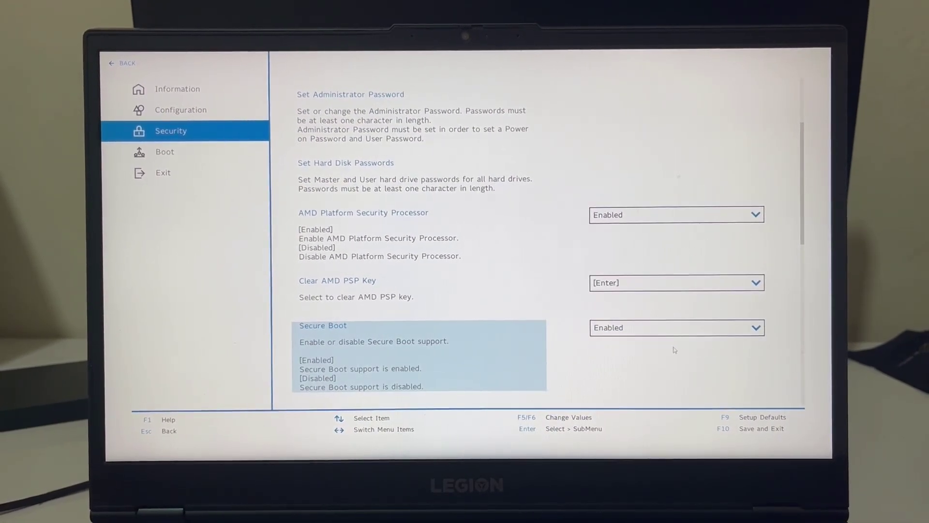